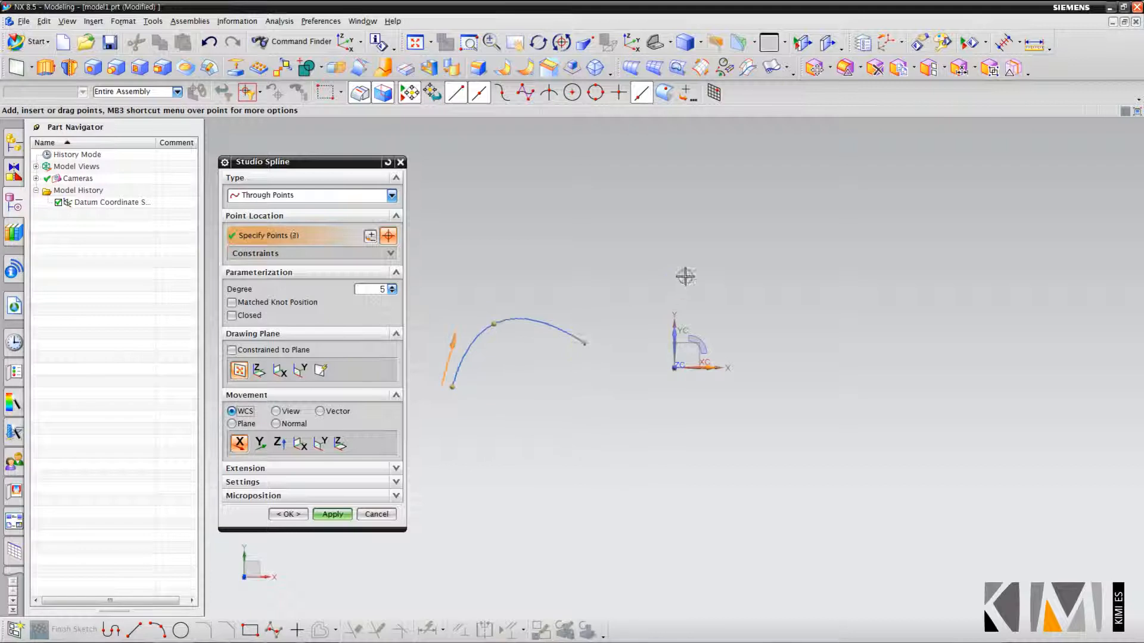
# Step: Place two more through points beyond the end of the spline and set its degree to 3
pyautogui.click(782, 305)
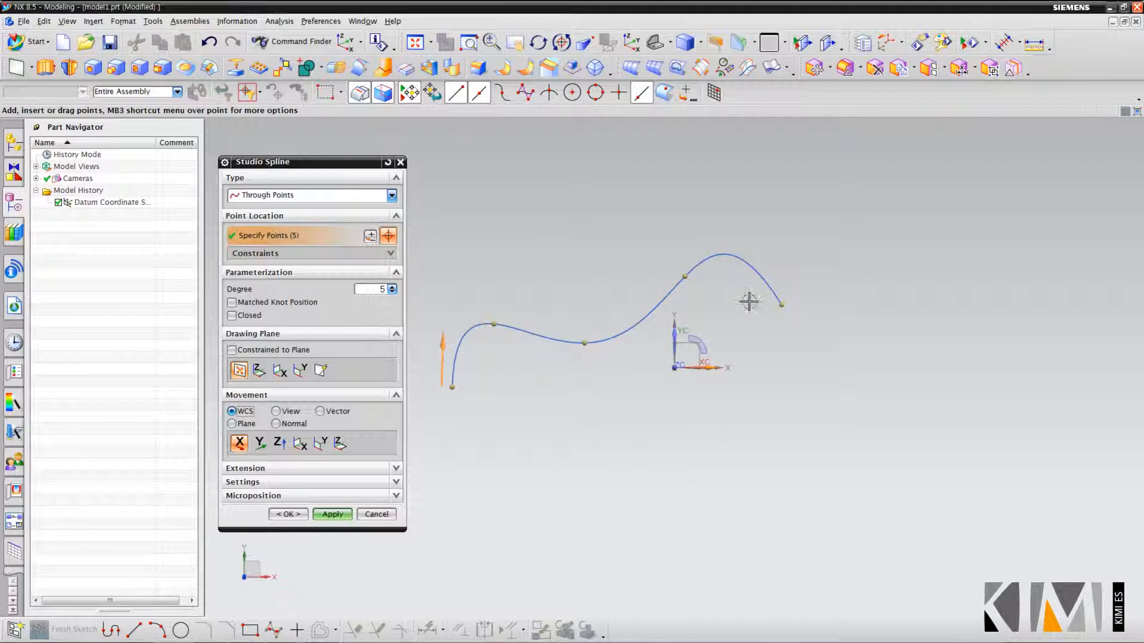
pyautogui.click(847, 270)
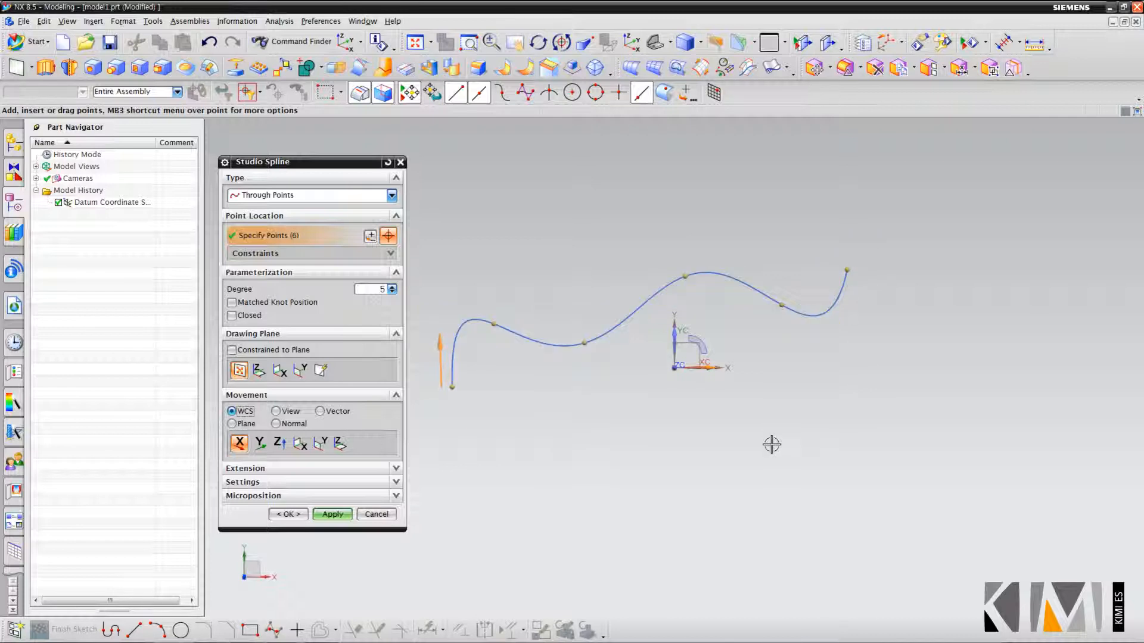
pyautogui.click(392, 293)
pyautogui.click(392, 292)
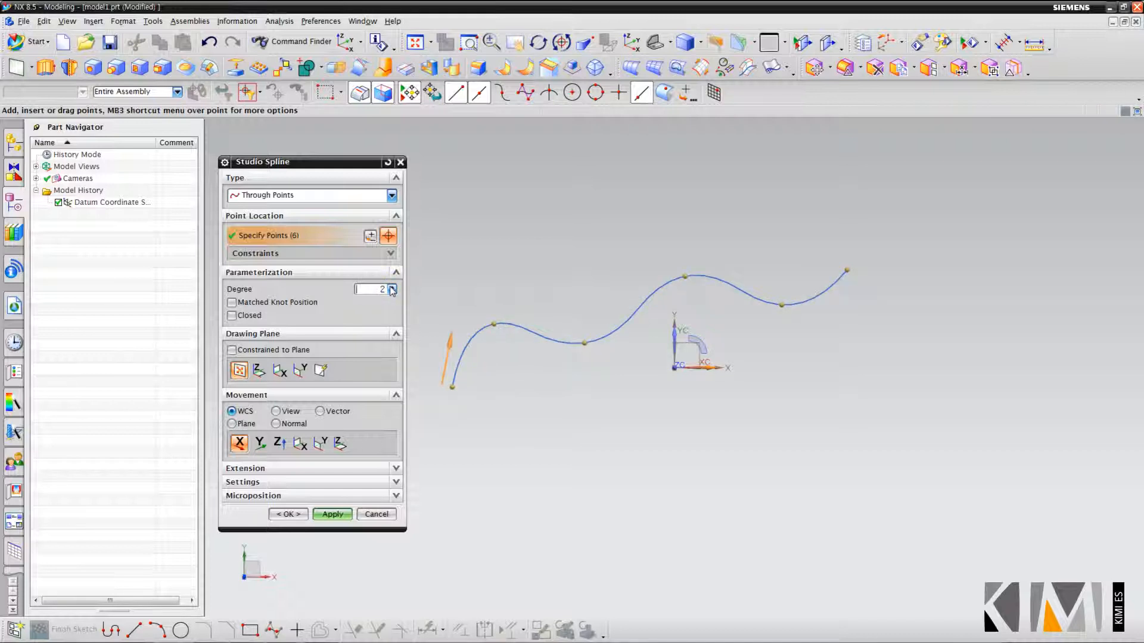
pyautogui.click(391, 286)
pyautogui.click(391, 287)
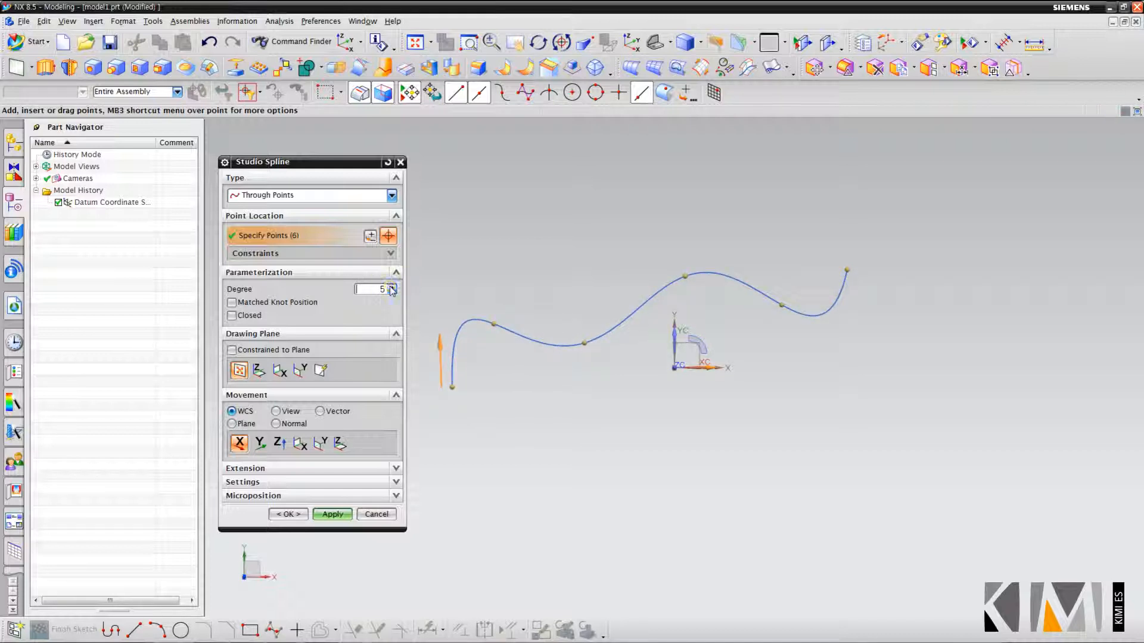
pyautogui.click(392, 287)
pyautogui.click(391, 287)
pyautogui.click(393, 292)
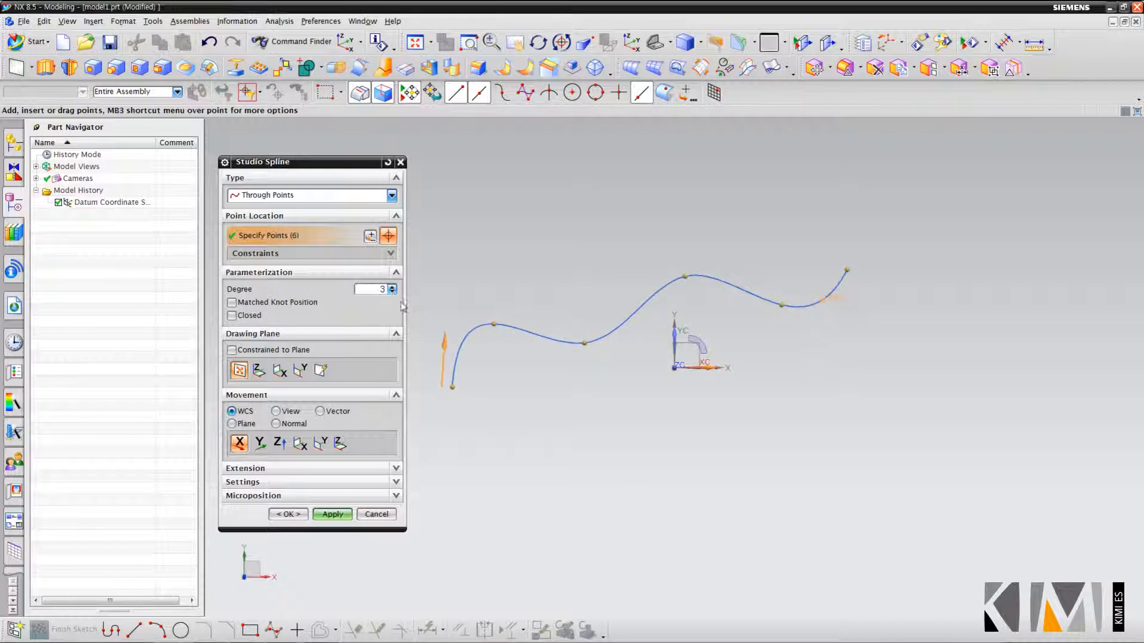
# Step: Restrict point movement to the WCS Z direction, raise the second point to about Z 21.4, and lower the fourth to about Z -25.2
pyautogui.moveTo(530, 442)
pyautogui.mouseDown(button='middle')
pyautogui.moveTo(521, 366)
pyautogui.moveTo(498, 352)
pyautogui.moveTo(495, 365)
pyautogui.moveTo(509, 369)
pyautogui.mouseUp(button='middle')
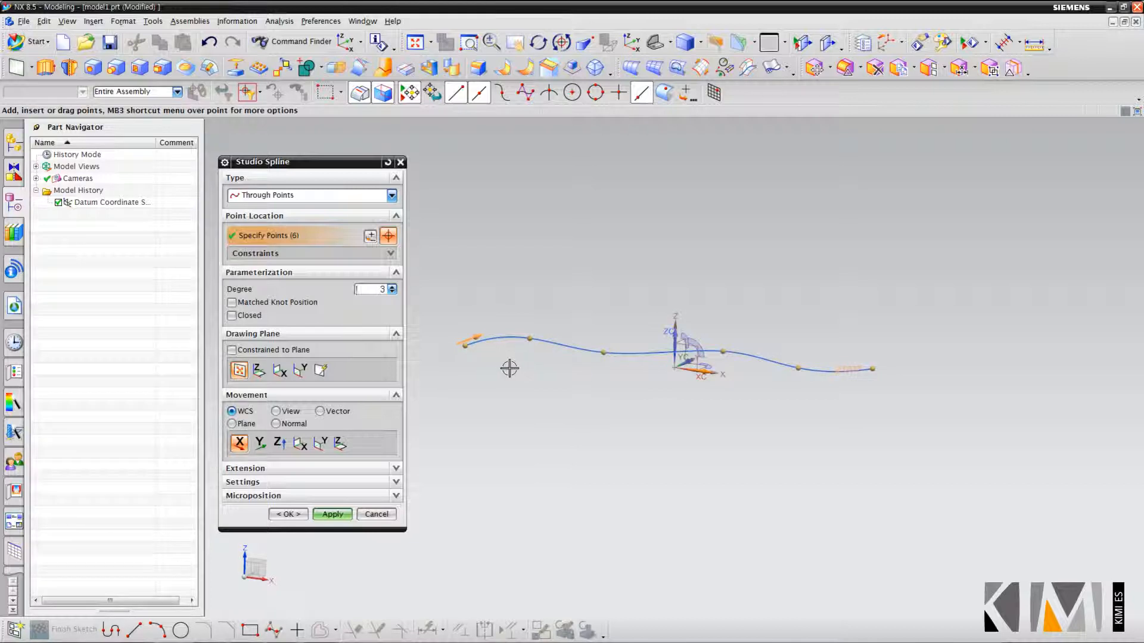
pyautogui.click(530, 339)
pyautogui.click(280, 443)
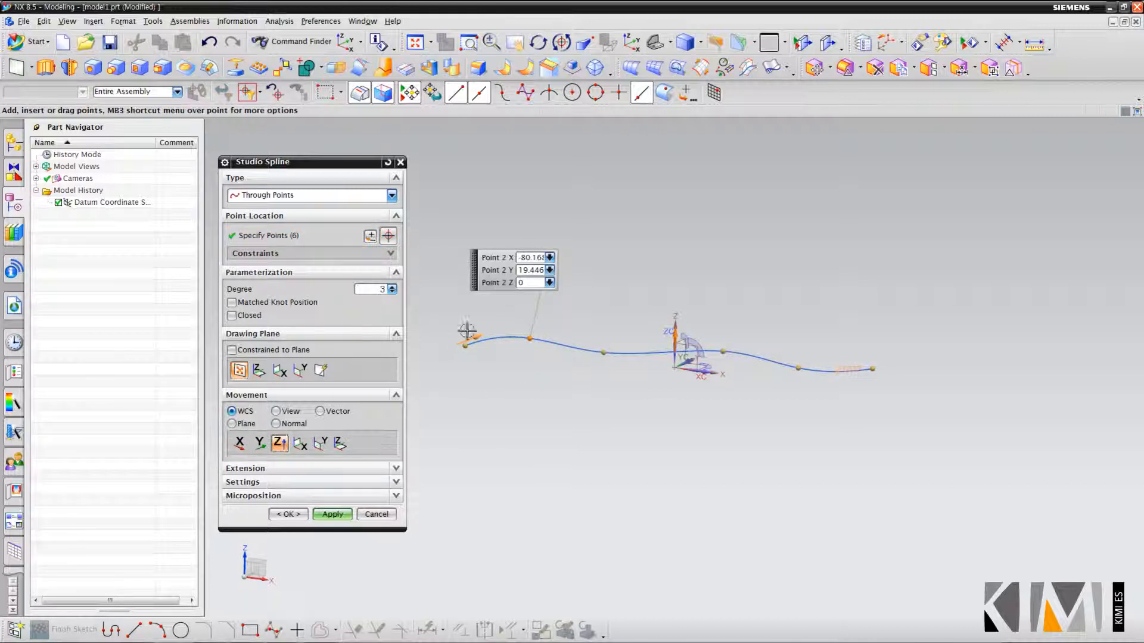
pyautogui.moveTo(535, 338); pyautogui.dragTo(531, 293)
pyautogui.moveTo(551, 382); pyautogui.dragTo(541, 414, button='middle')
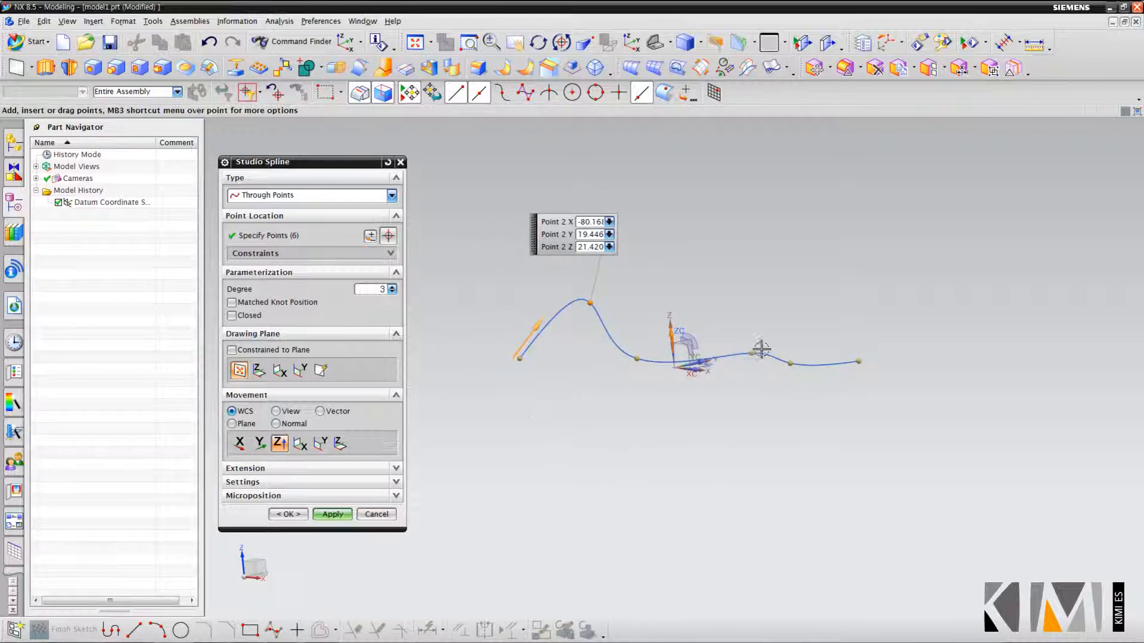
pyautogui.moveTo(752, 354); pyautogui.dragTo(757, 408)
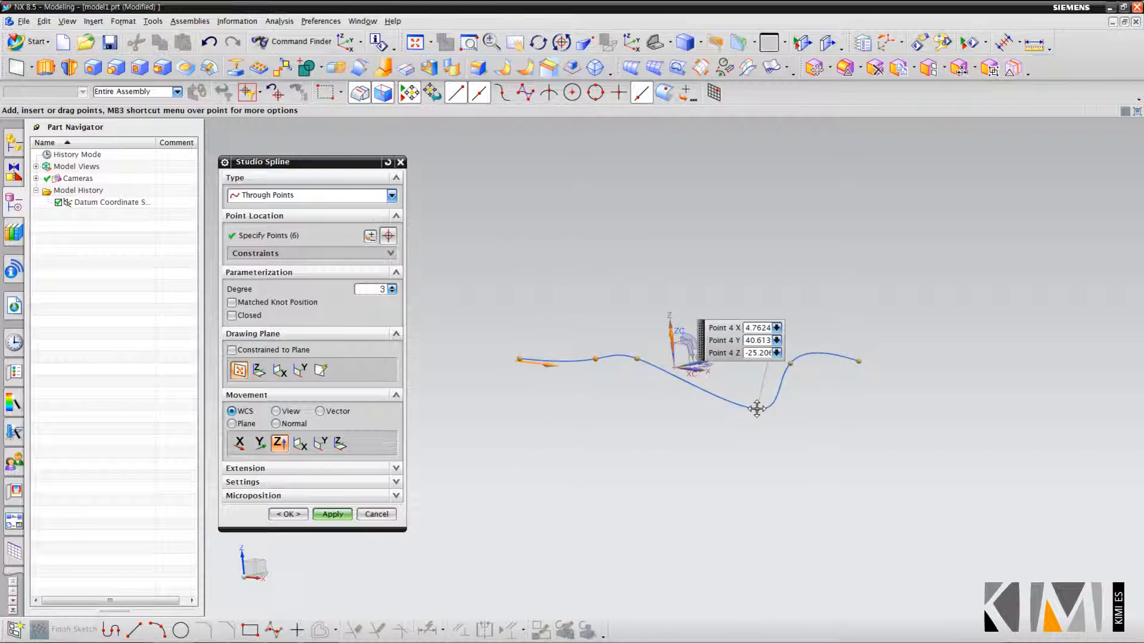
# Step: Enable symmetric extension, try extending both spline ends by a value of 100 mm, and set the extension back to None
pyautogui.click(281, 470)
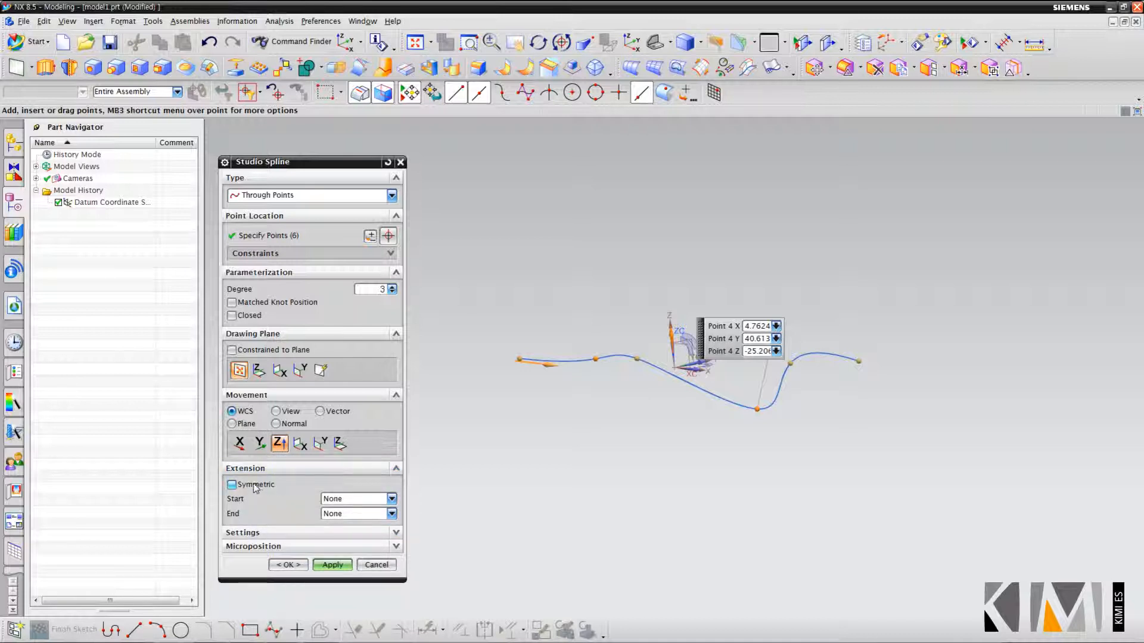
pyautogui.click(257, 485)
pyautogui.click(354, 499)
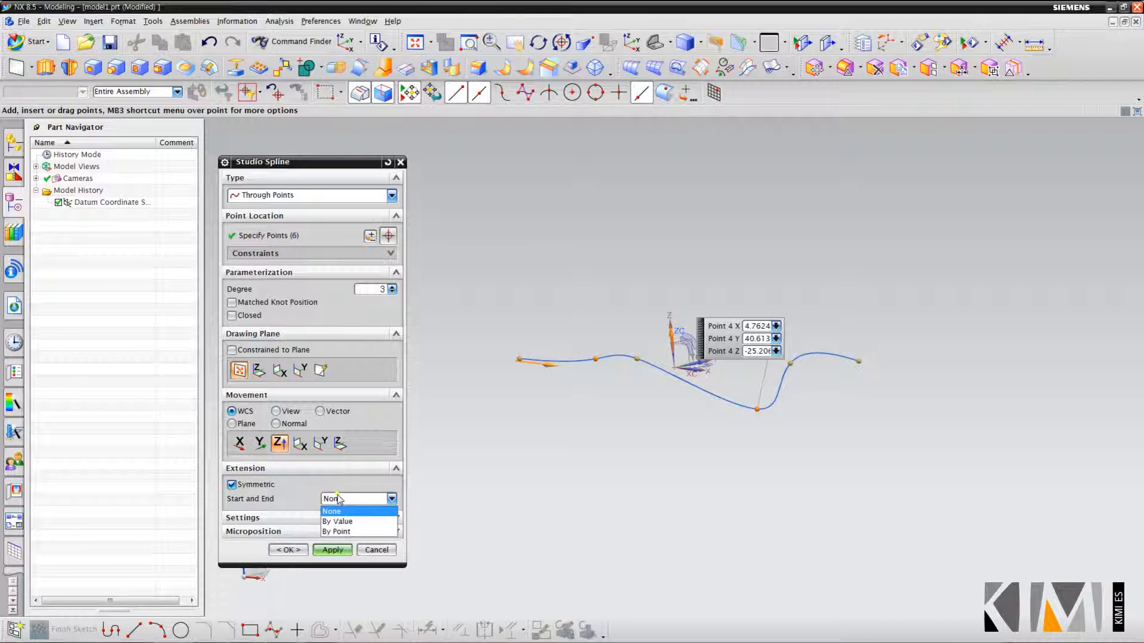
pyautogui.click(352, 519)
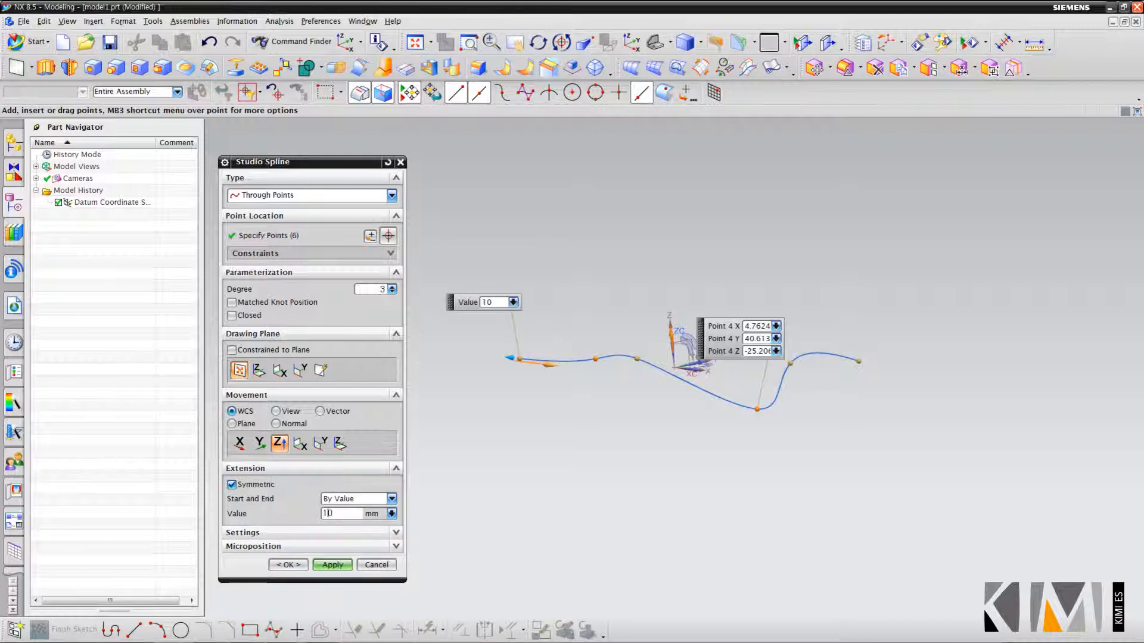
pyautogui.scroll(-2, 449, 558)
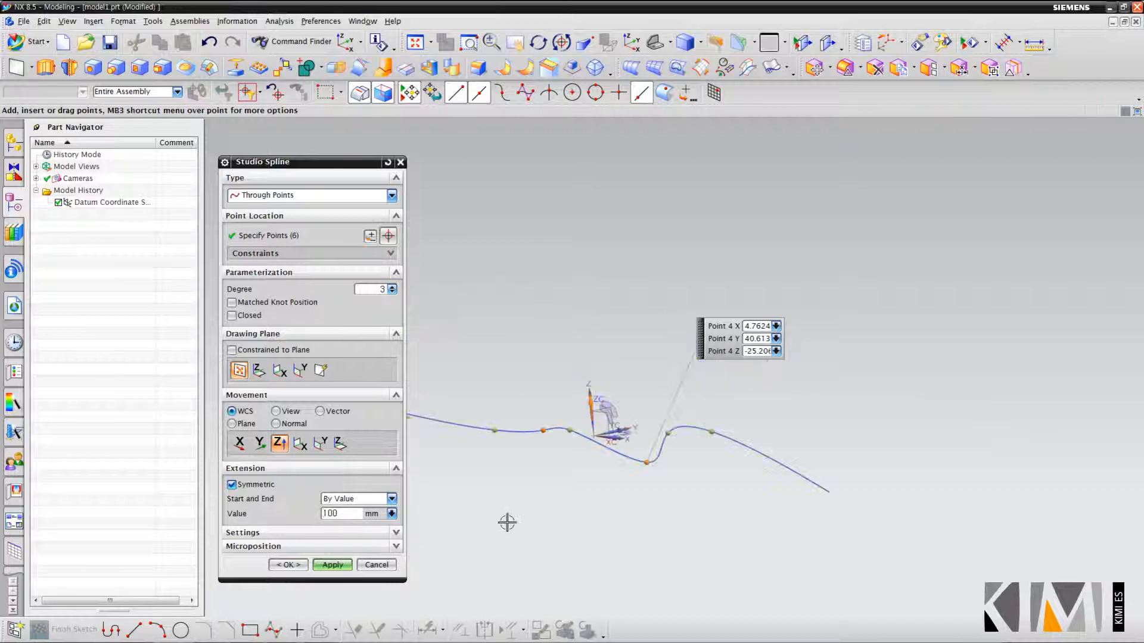
pyautogui.click(391, 499)
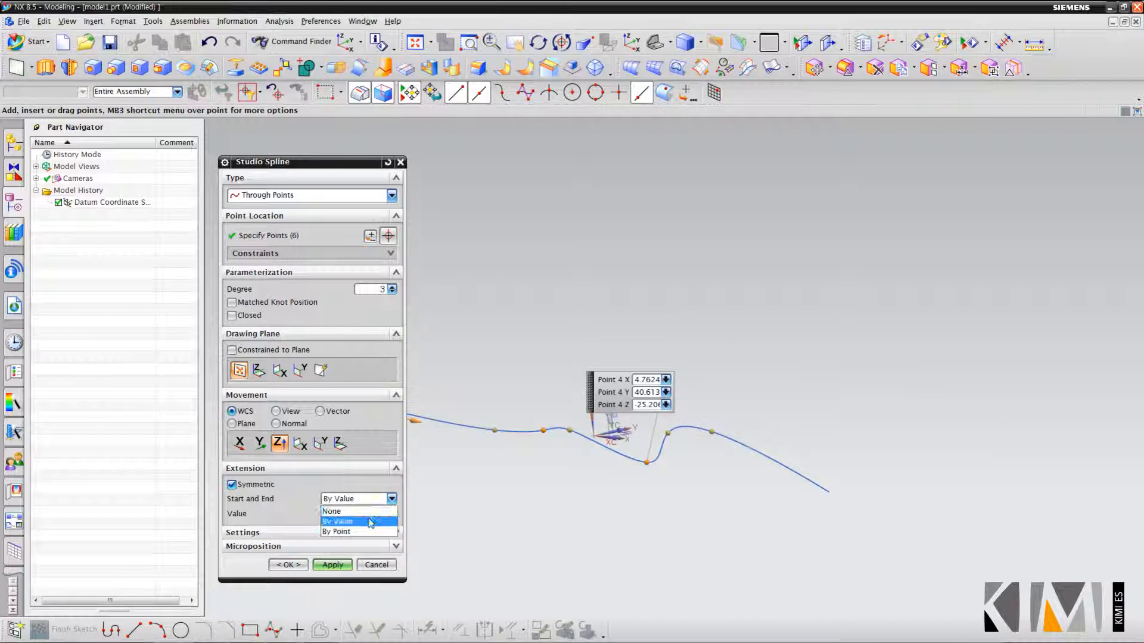
pyautogui.click(366, 510)
# Step: Review the spline's settings and inference preferences, keep it associative, and create the through-points spline
pyautogui.moveTo(460, 474); pyautogui.dragTo(466, 516, button='middle')
pyautogui.click(340, 517)
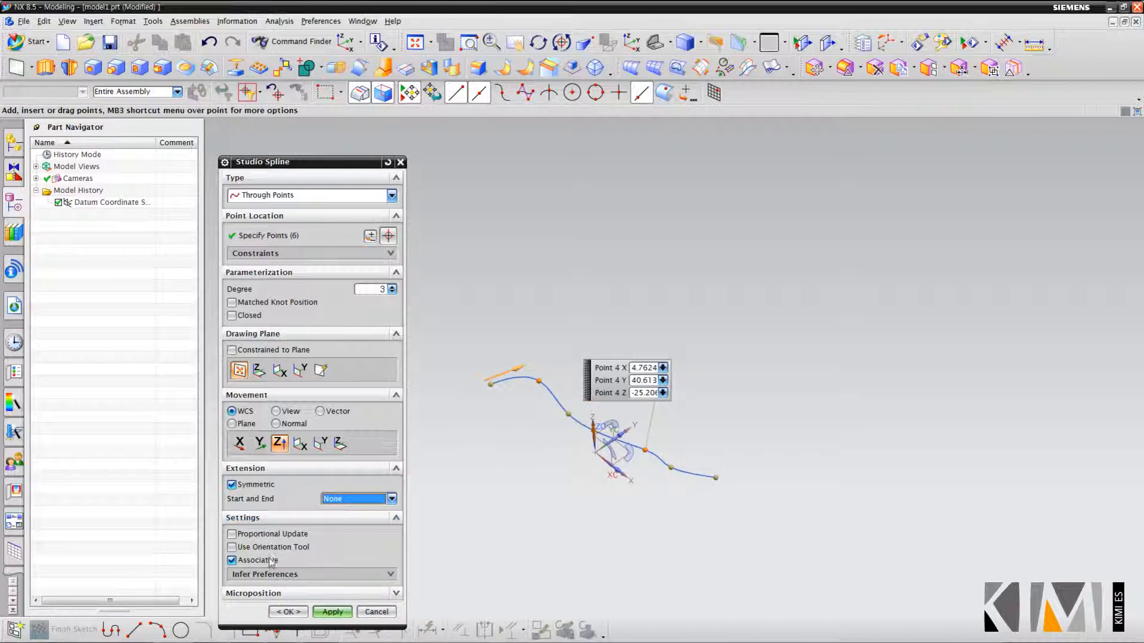
pyautogui.click(249, 561)
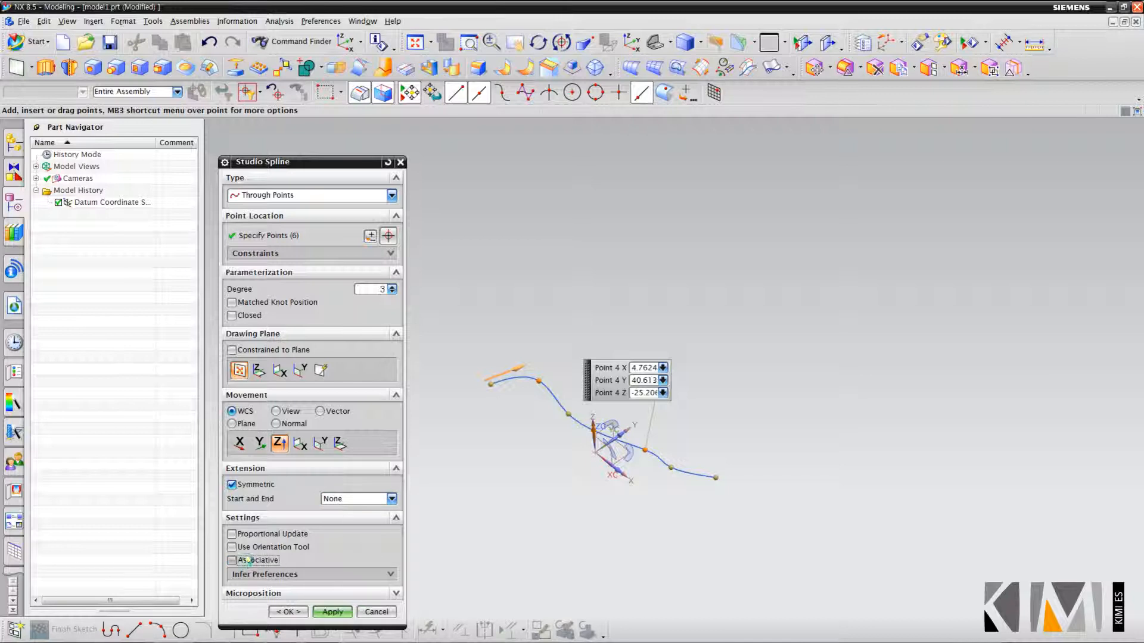
pyautogui.click(250, 561)
pyautogui.click(250, 541)
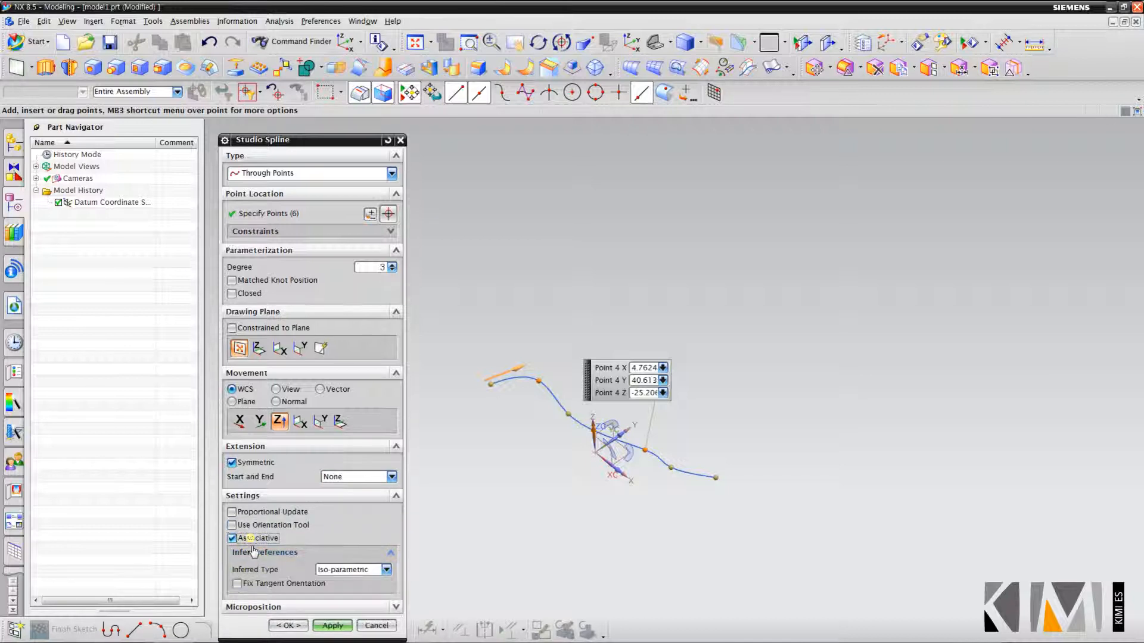
pyautogui.click(250, 553)
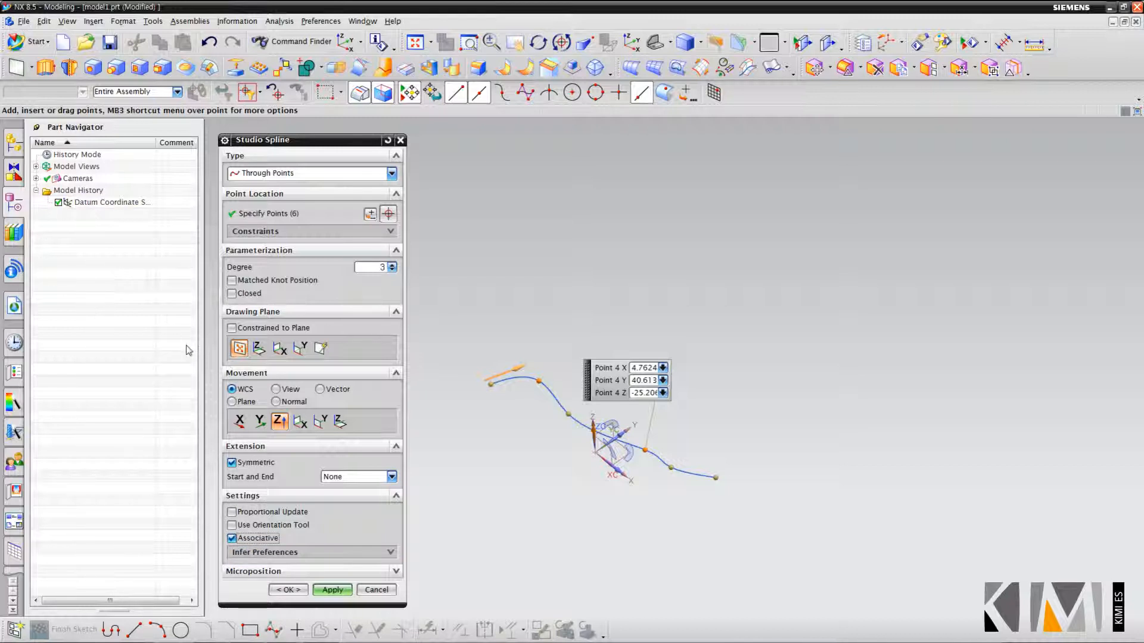
pyautogui.click(332, 590)
# Step: Switch the spline type to By Poles and place three poles beyond the first spline in the top view
pyautogui.click(348, 177)
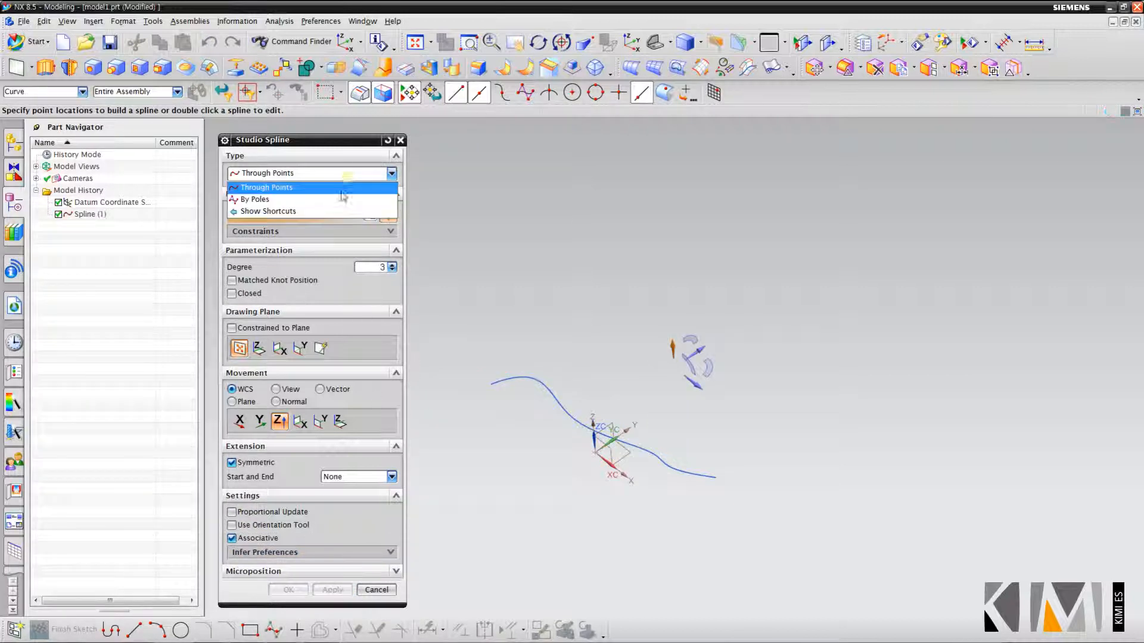
pyautogui.click(341, 201)
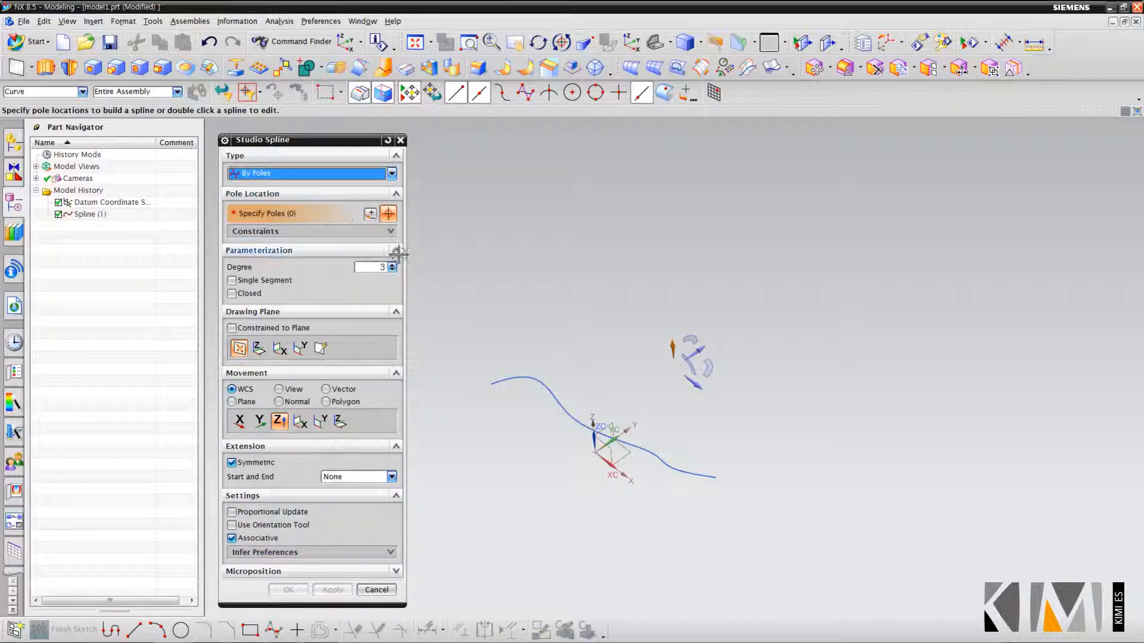
pyautogui.click(632, 43)
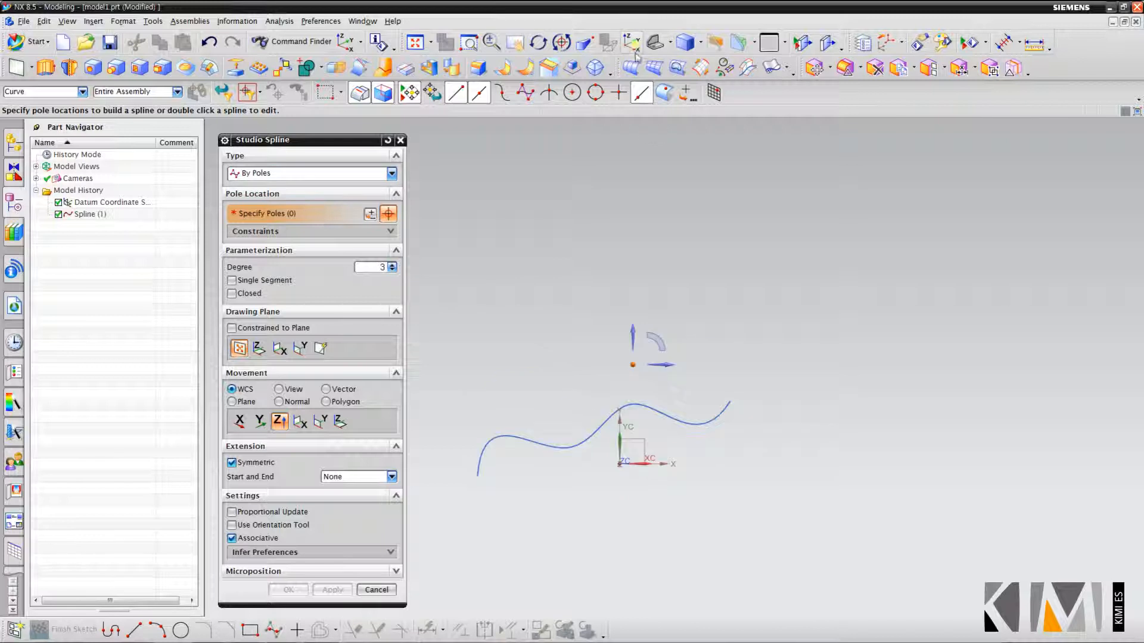
pyautogui.click(767, 393)
pyautogui.click(825, 339)
pyautogui.click(915, 323)
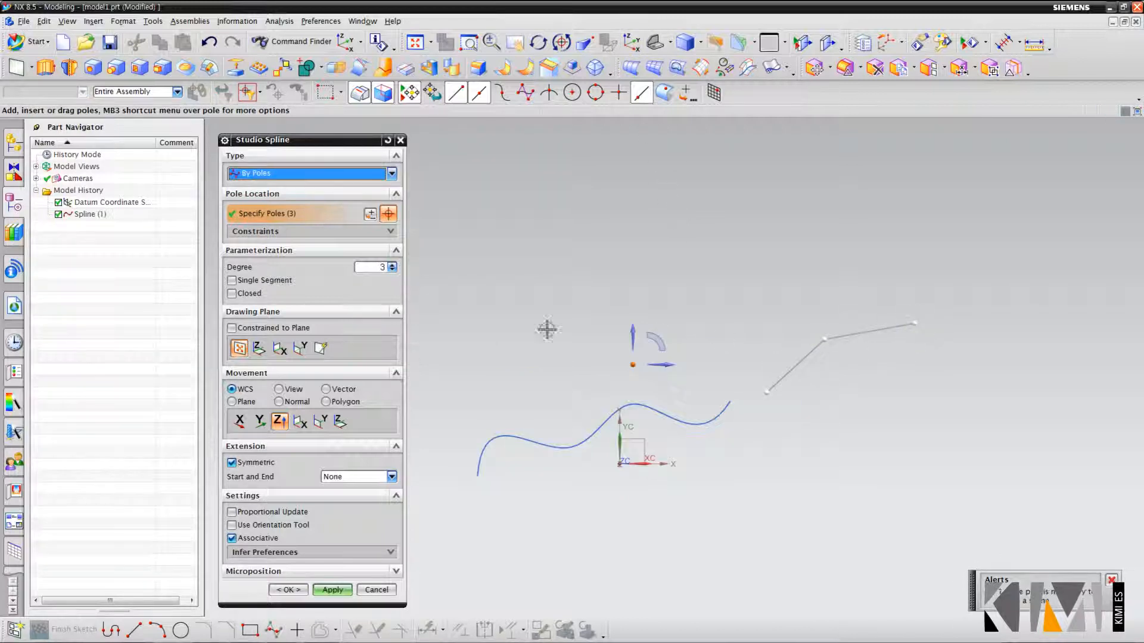
# Step: Set the pole spline's degree to 2, add a fourth pole beyond its end, and create the spline
pyautogui.click(392, 269)
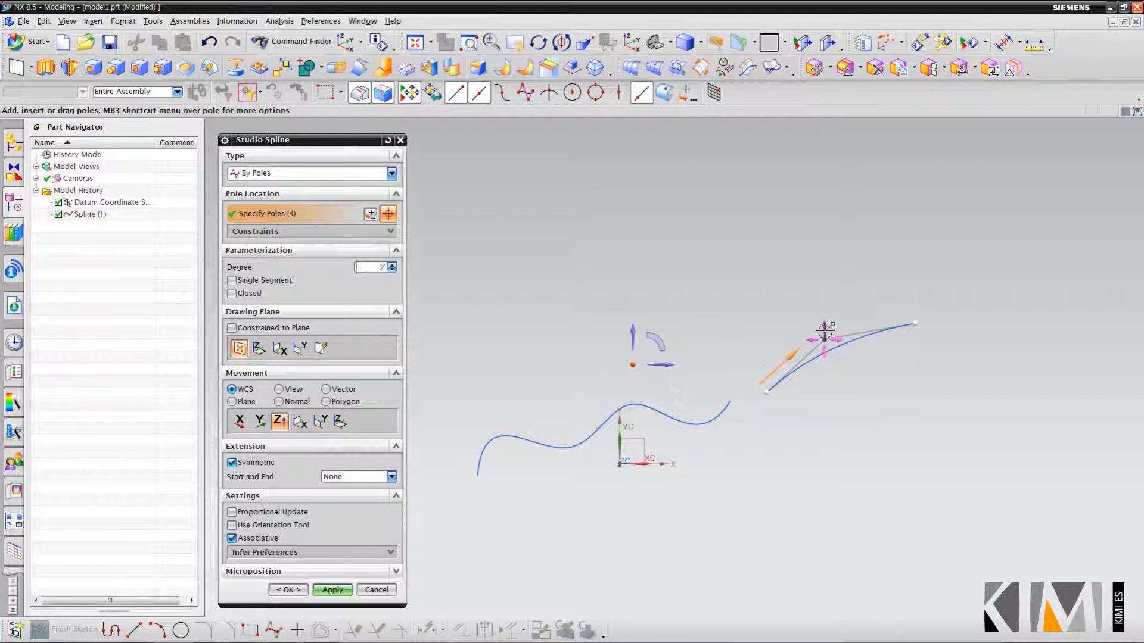
pyautogui.click(392, 265)
pyautogui.click(966, 315)
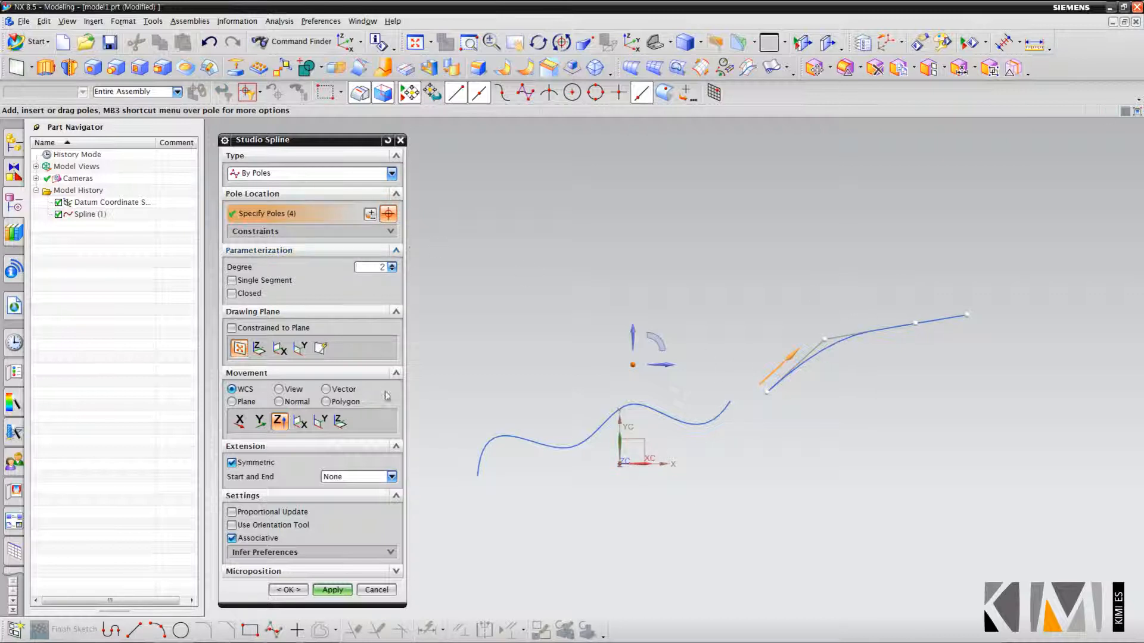
pyautogui.click(288, 590)
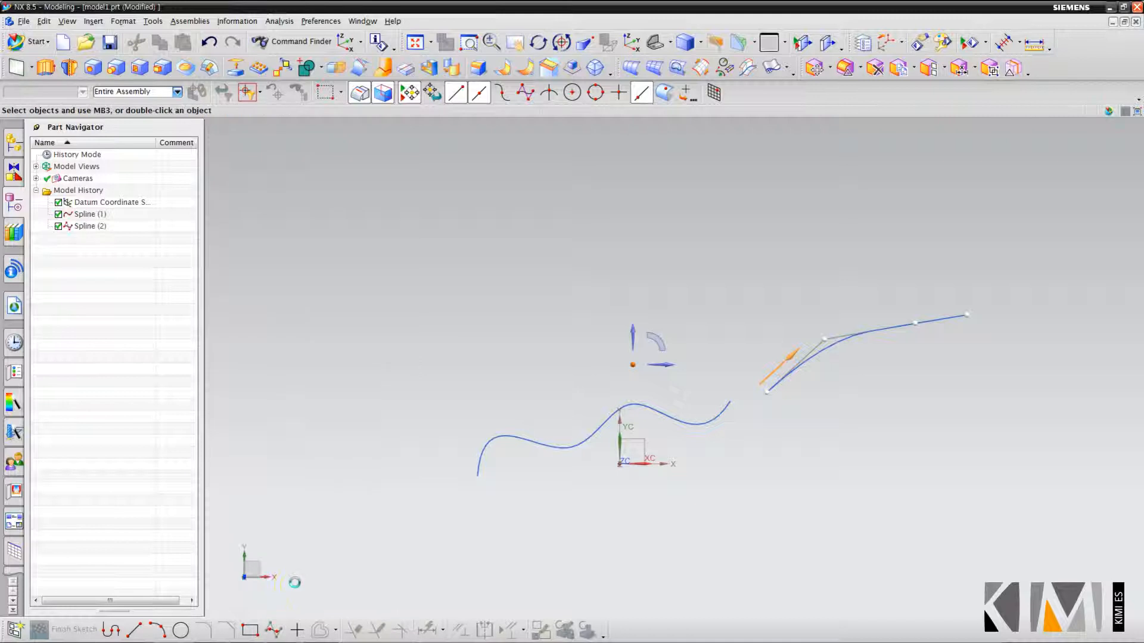
# Step: Reopen the pole spline for editing and shift its inner poles along the WCS Y and X directions
pyautogui.doubleClick(775, 384)
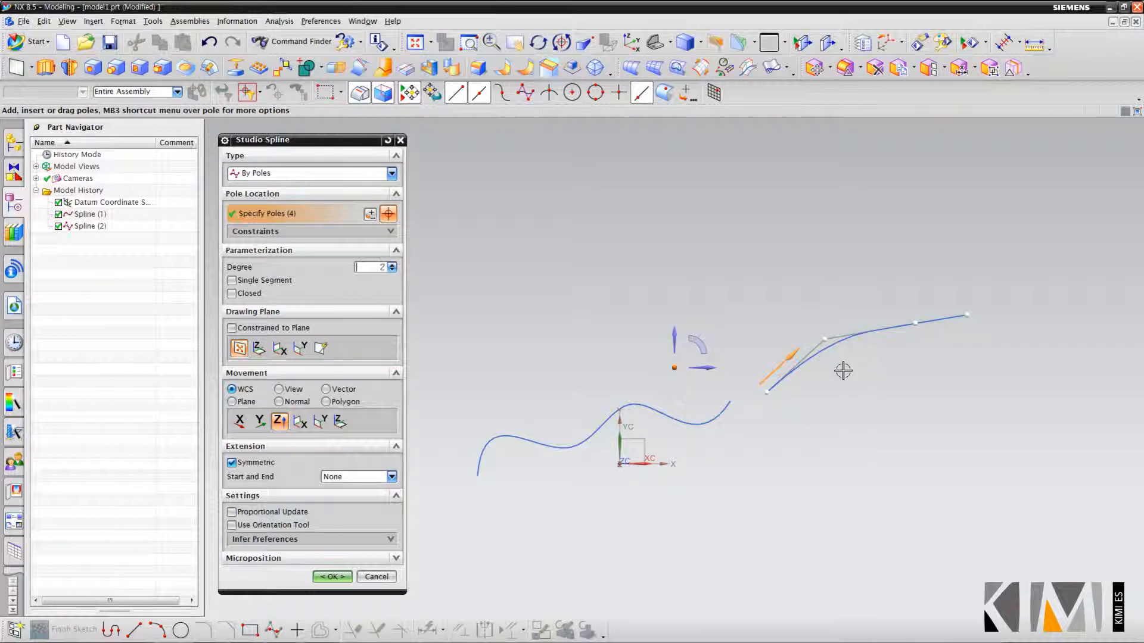
pyautogui.click(259, 421)
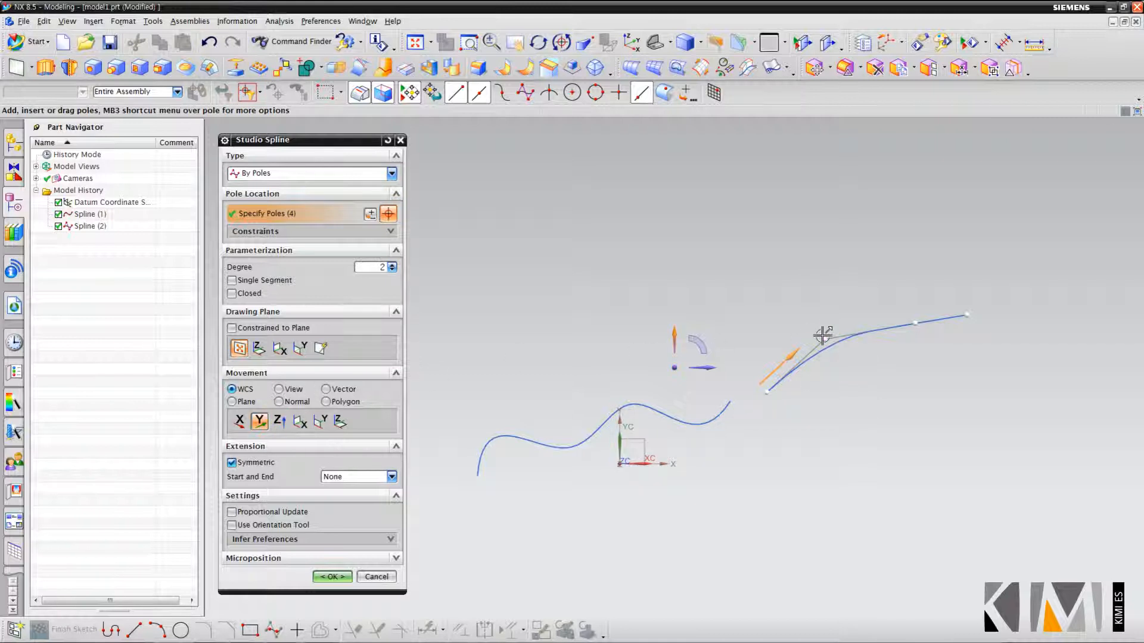
pyautogui.moveTo(822, 336)
pyautogui.mouseDown()
pyautogui.moveTo(821, 286)
pyautogui.moveTo(825, 334)
pyautogui.moveTo(878, 330)
pyautogui.moveTo(828, 340)
pyautogui.mouseUp()
pyautogui.click(240, 421)
pyautogui.moveTo(914, 324); pyautogui.dragTo(903, 286)
pyautogui.click(260, 421)
# Step: Raise the pole spline's third pole along the WCS Z direction and accept the edit
pyautogui.moveTo(902, 406); pyautogui.dragTo(929, 335, button='middle')
pyautogui.click(279, 421)
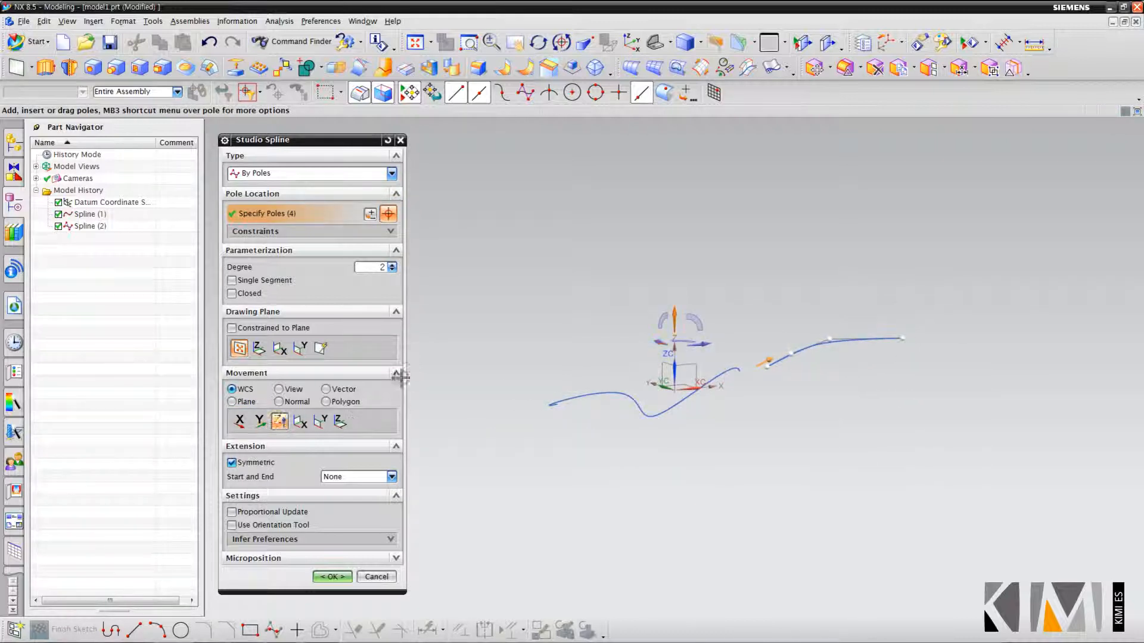
pyautogui.moveTo(827, 337); pyautogui.dragTo(806, 312)
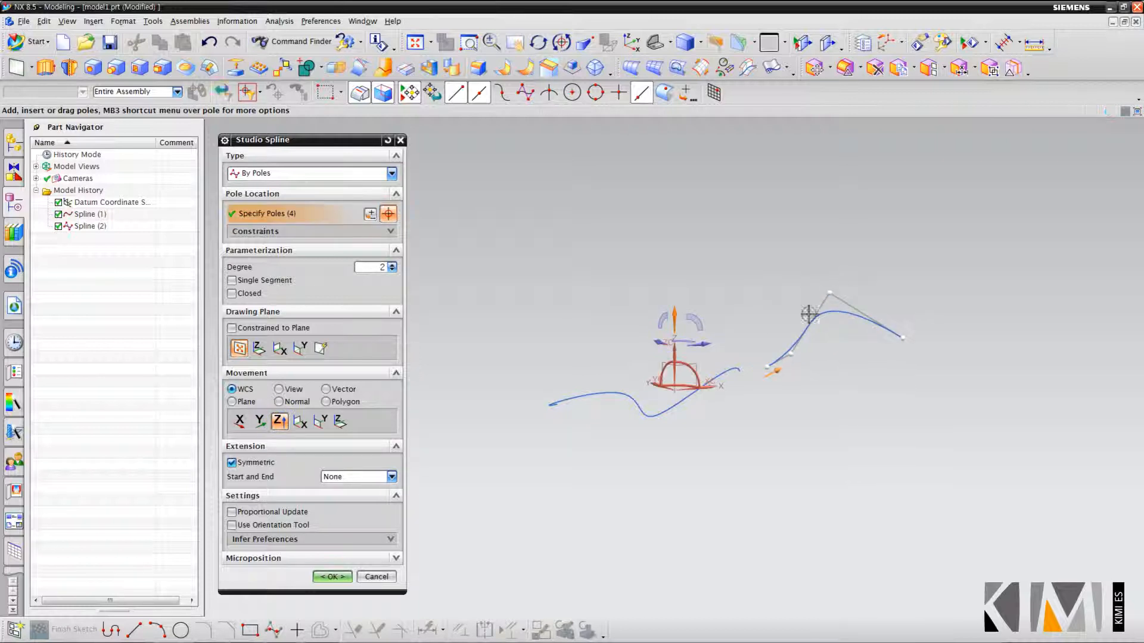
pyautogui.click(349, 577)
# Step: Start another studio spline in the top view and set its type to Through Points
pyautogui.moveTo(741, 470); pyautogui.dragTo(553, 501, button='middle')
pyautogui.press('F8')
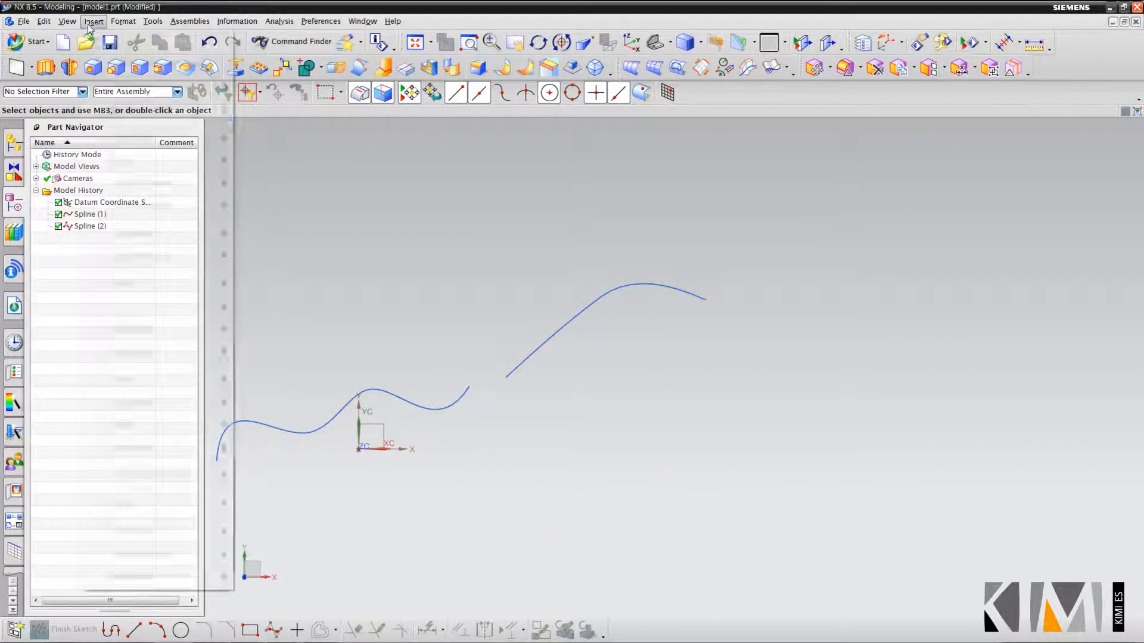
pyautogui.click(90, 22)
pyautogui.moveTo(131, 159)
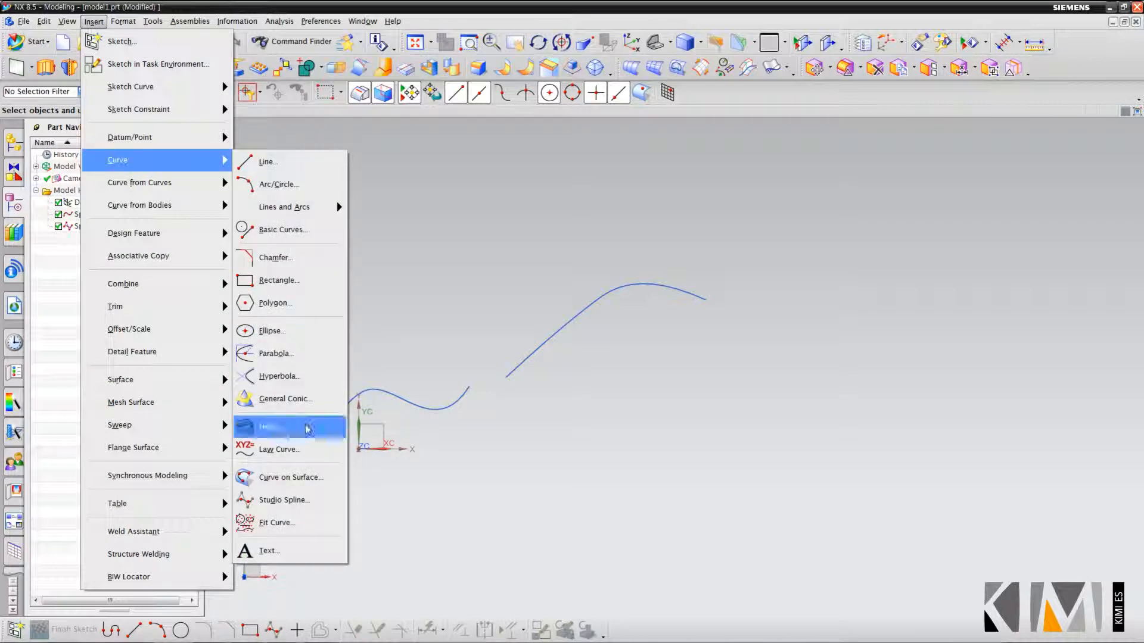
pyautogui.click(295, 501)
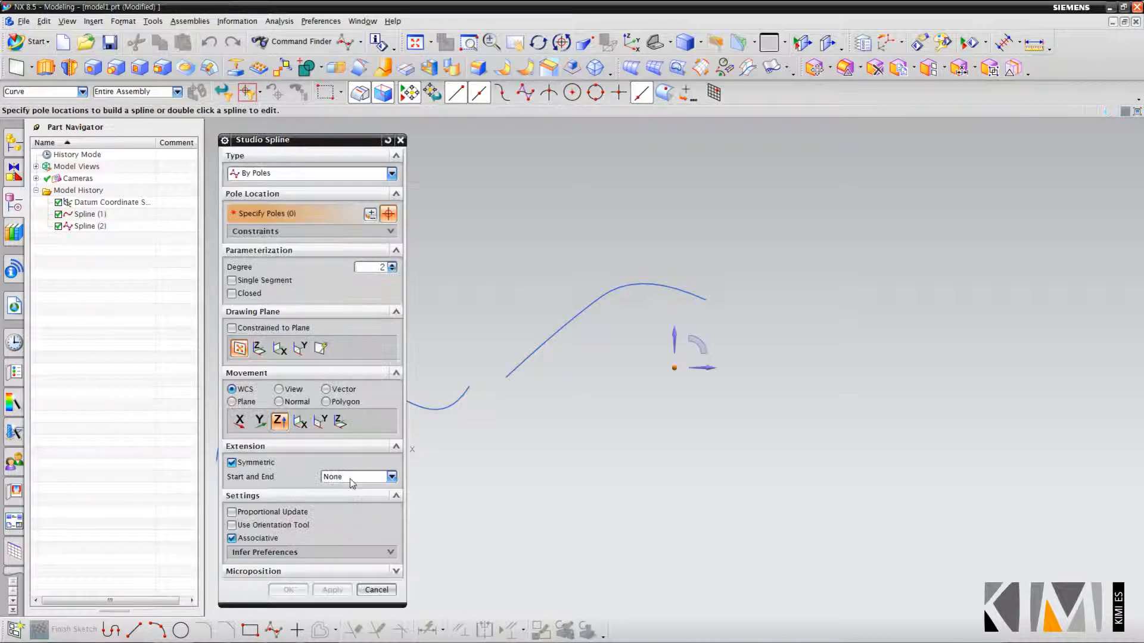
pyautogui.click(310, 173)
pyautogui.click(262, 182)
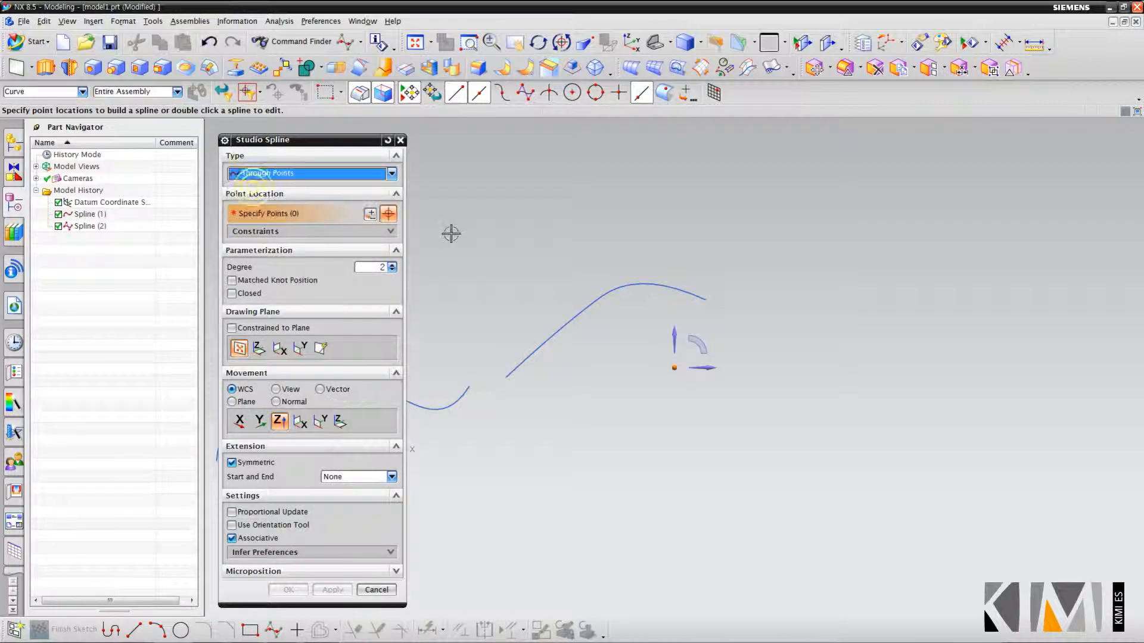
pyautogui.click(709, 300)
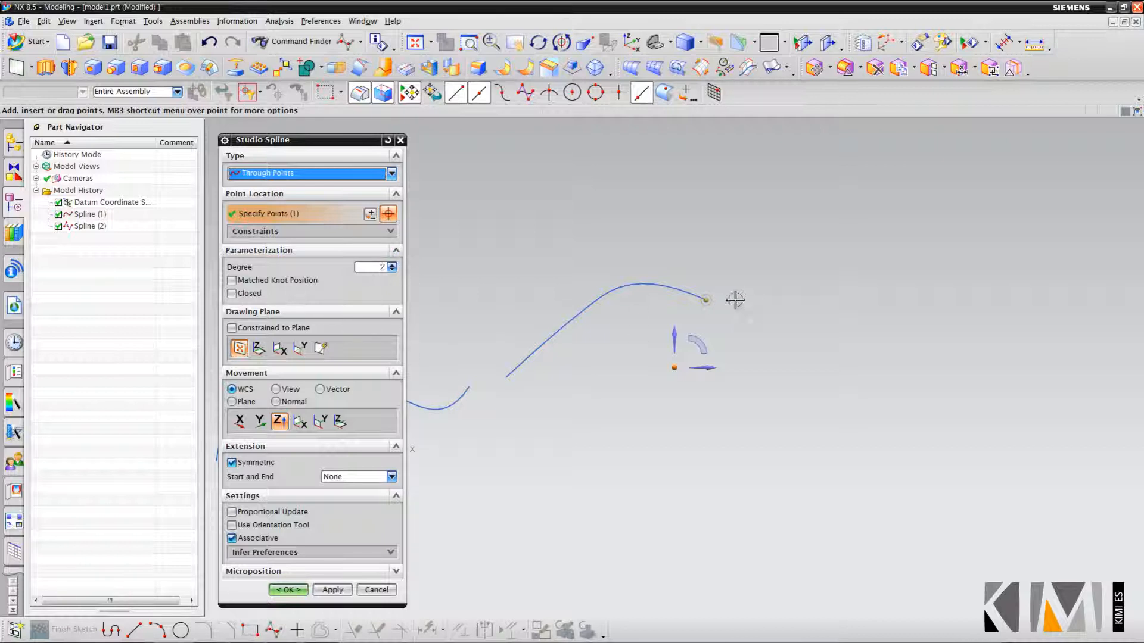
pyautogui.click(769, 304)
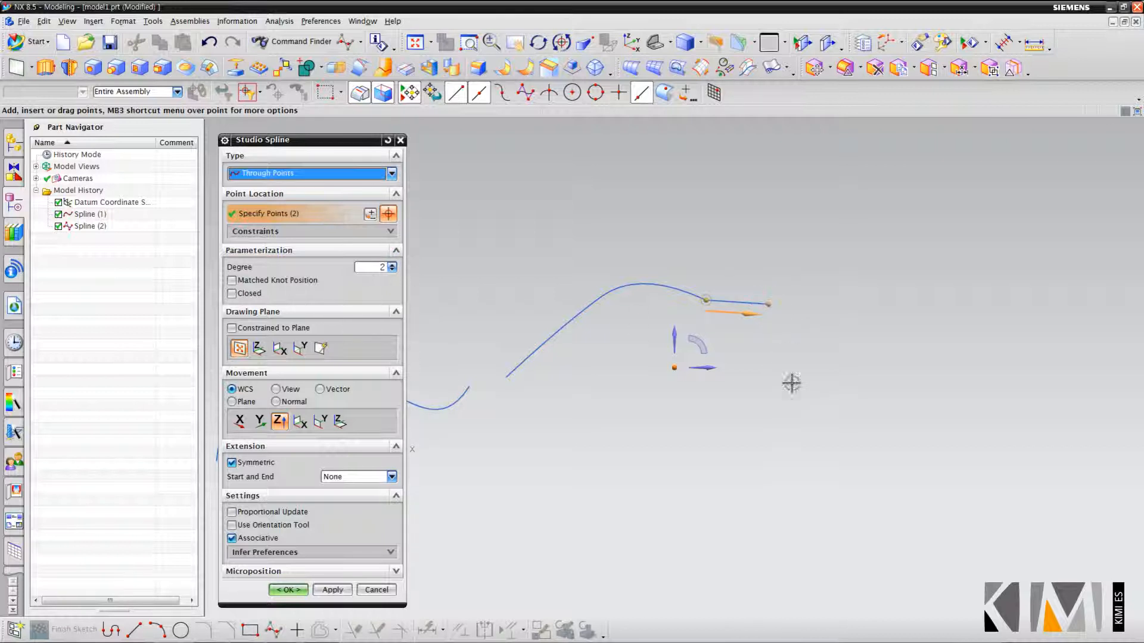
pyautogui.click(853, 258)
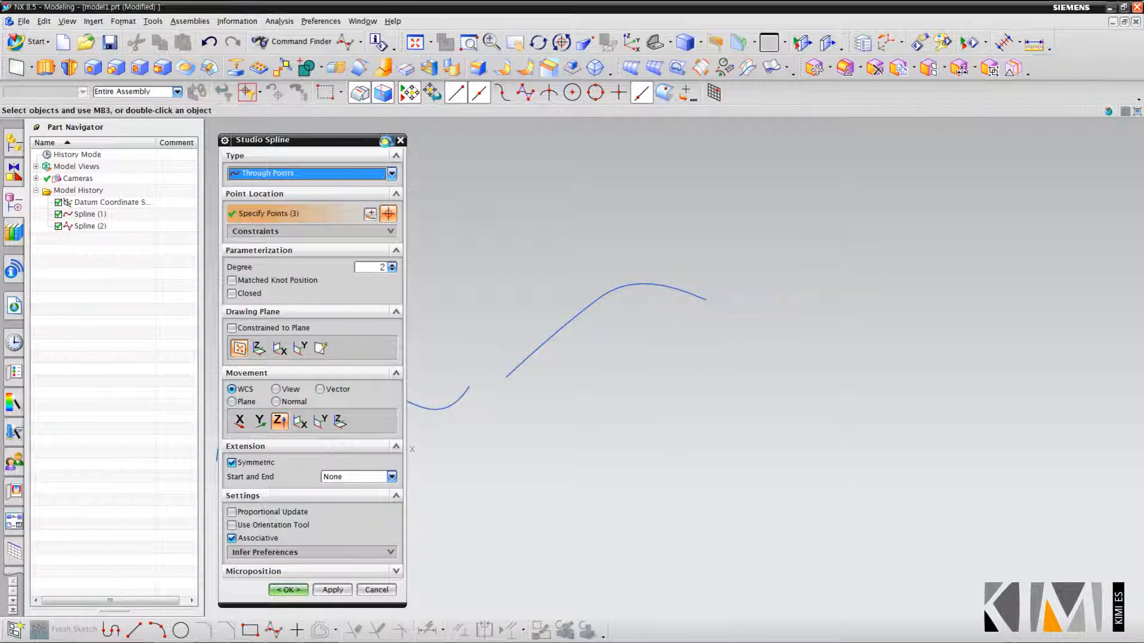
# Step: Reset the spline settings and create a spline from the pole spline's outer end with G2 continuity through two more points curving upward
pyautogui.click(388, 140)
pyautogui.click(708, 302)
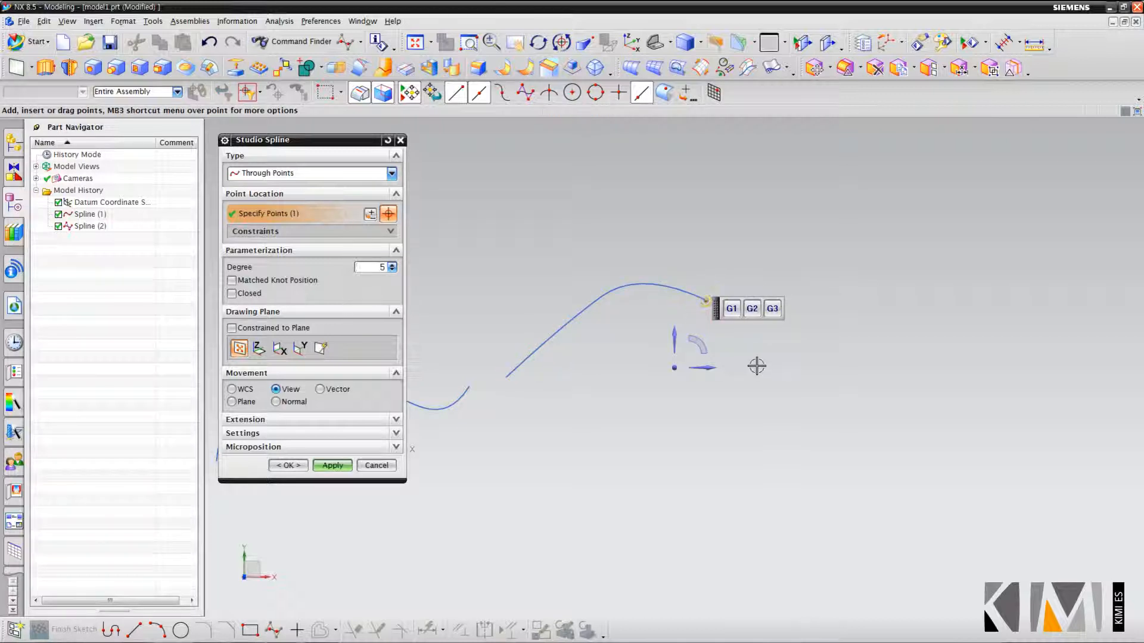
pyautogui.click(751, 308)
pyautogui.click(853, 286)
pyautogui.click(952, 224)
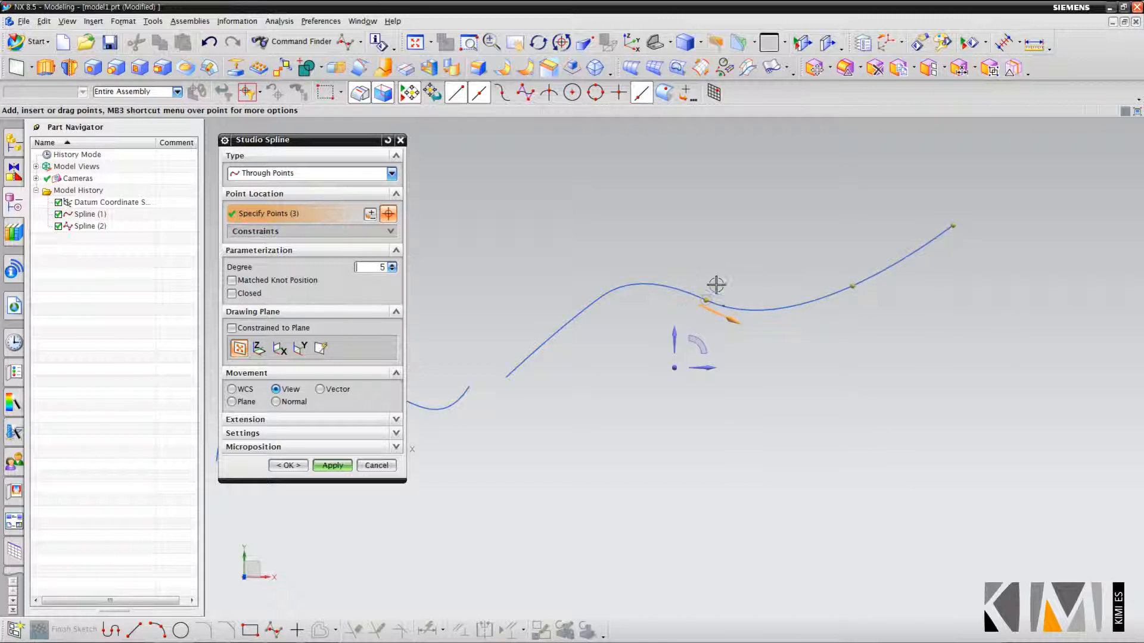
pyautogui.click(327, 467)
# Step: Create a second connected spline from the same end with G2 continuity, passing through three points below the previous branch
pyautogui.click(703, 300)
pyautogui.click(753, 312)
pyautogui.click(841, 318)
pyautogui.click(901, 296)
pyautogui.click(965, 277)
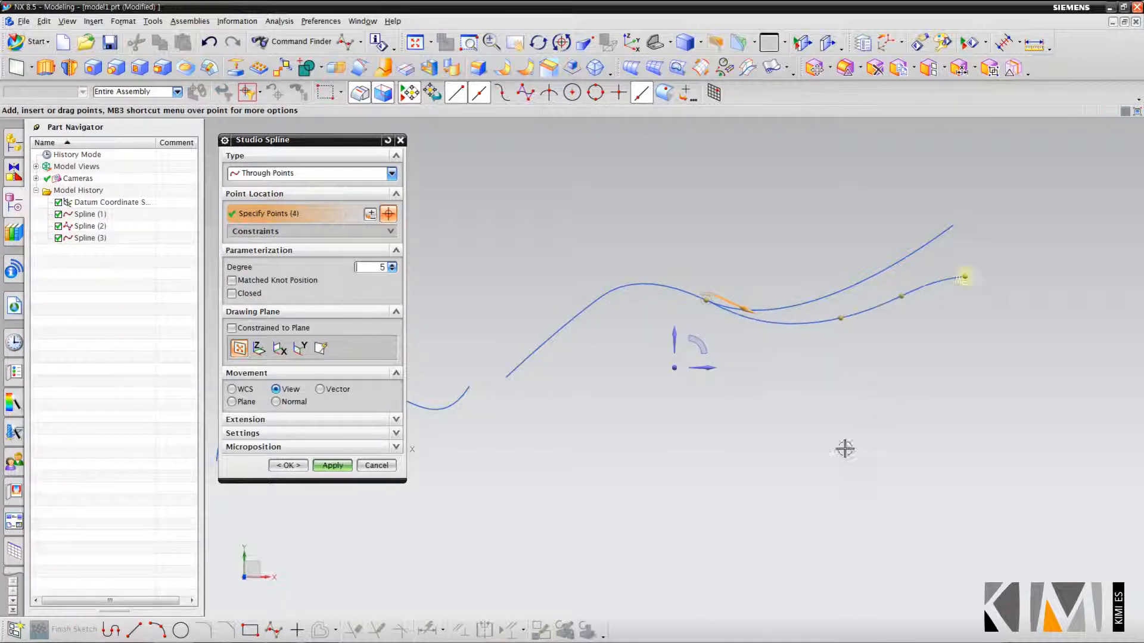
pyautogui.click(332, 466)
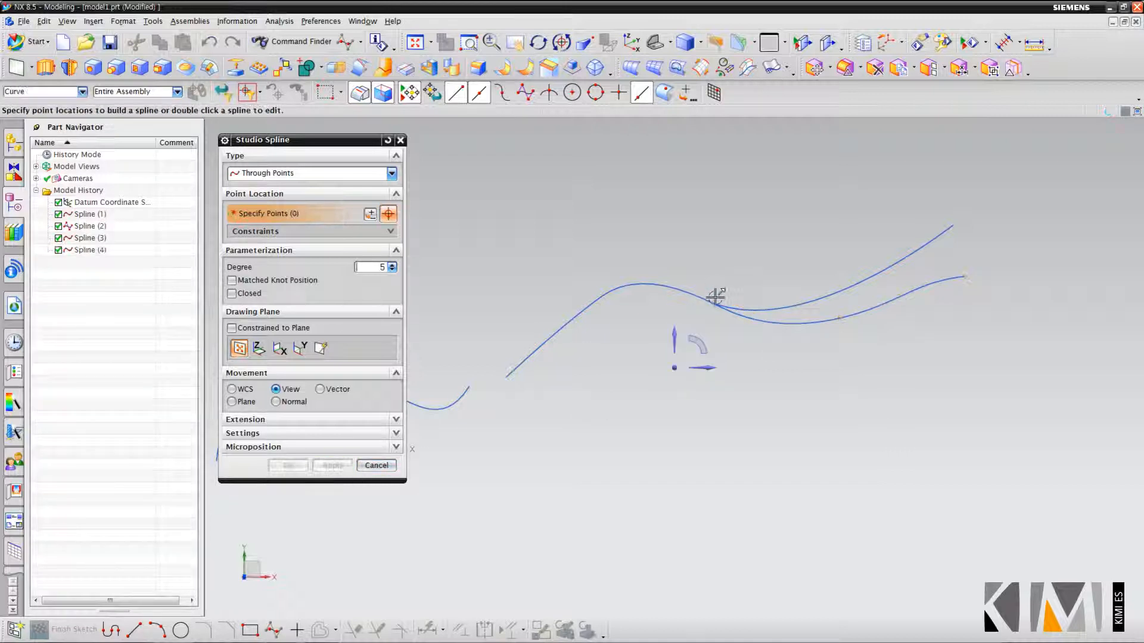
# Step: Begin a third connected spline at the shared end with G2 continuity and place two points below the other branches
pyautogui.click(709, 301)
pyautogui.click(751, 309)
pyautogui.click(781, 365)
pyautogui.click(954, 359)
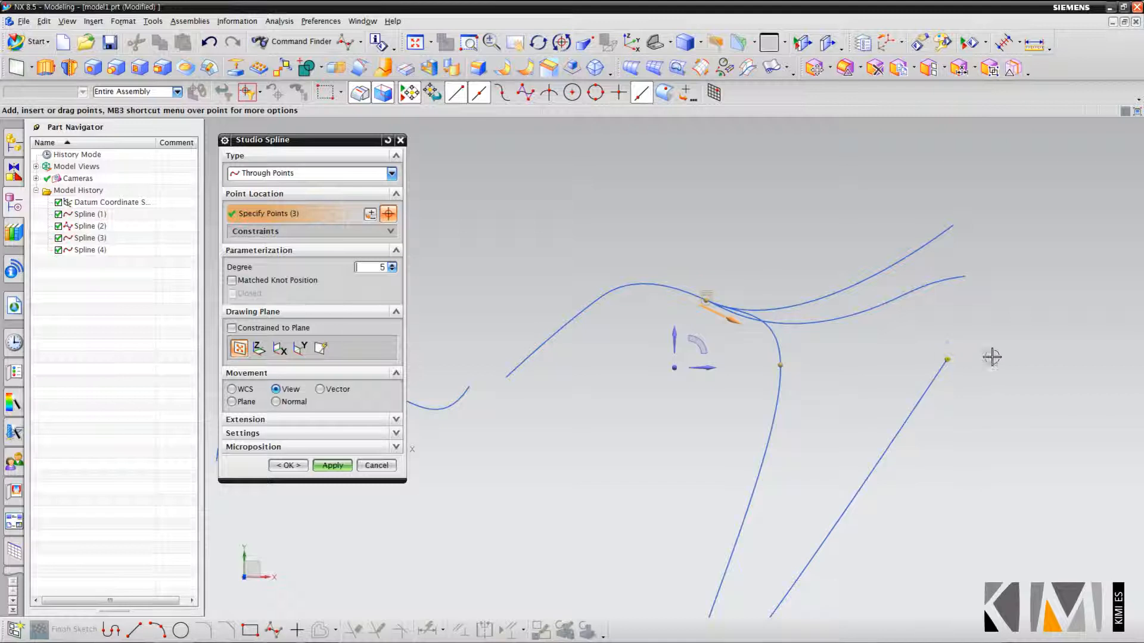
# Step: Move the third branch's middle and end points farther from the shared end to reduce its deep loop
pyautogui.scroll(-2, 804, 383)
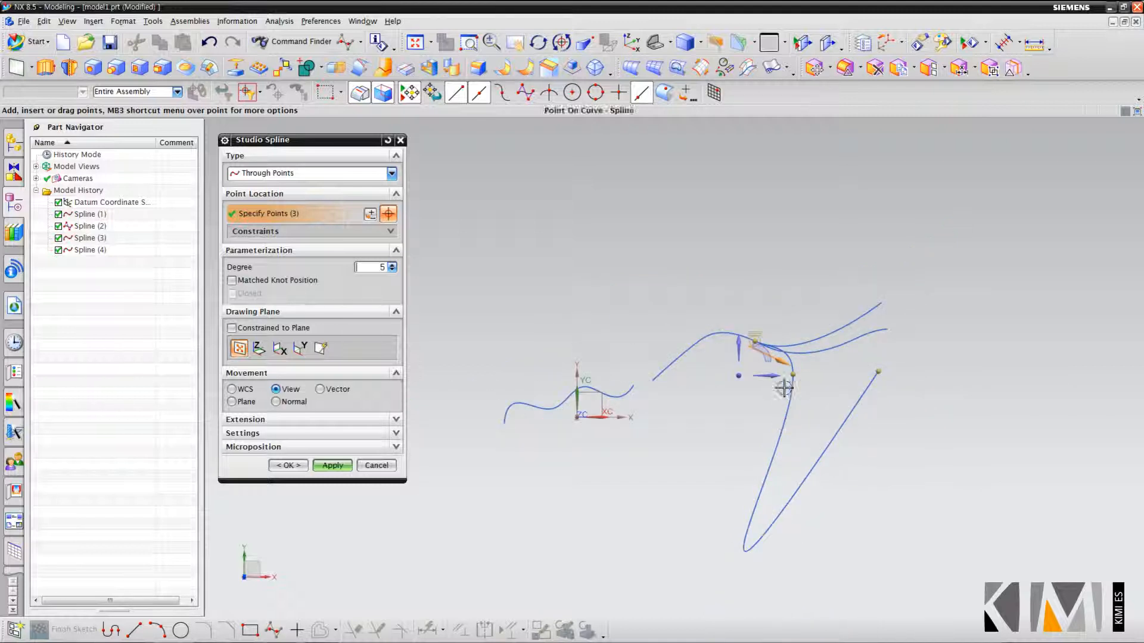
pyautogui.moveTo(791, 375); pyautogui.dragTo(850, 372)
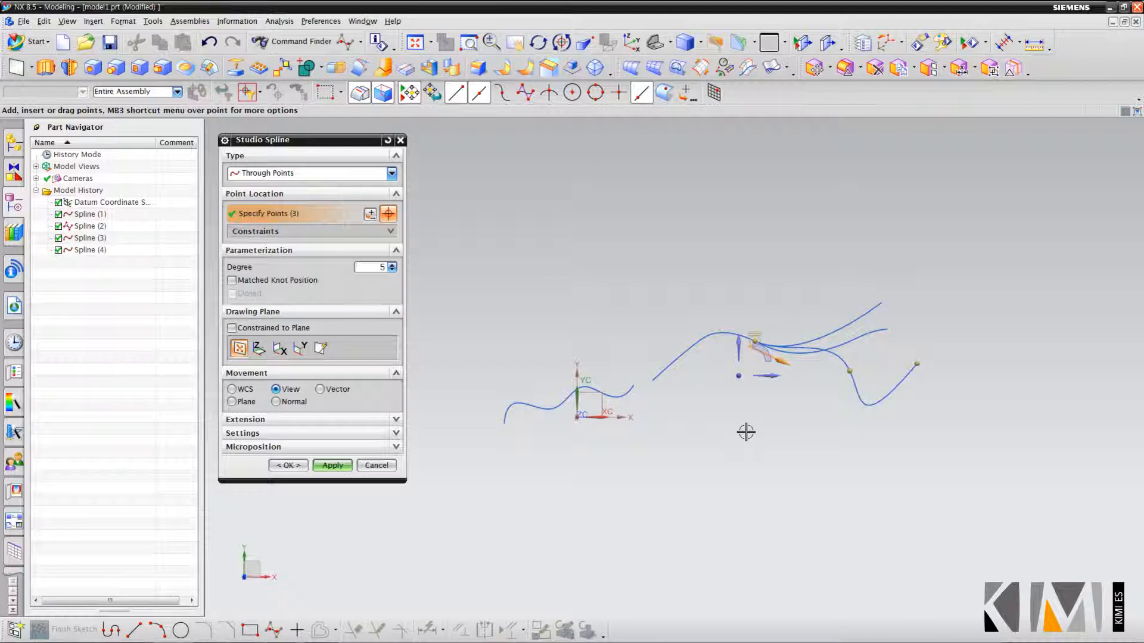
pyautogui.scroll(2, 868, 370)
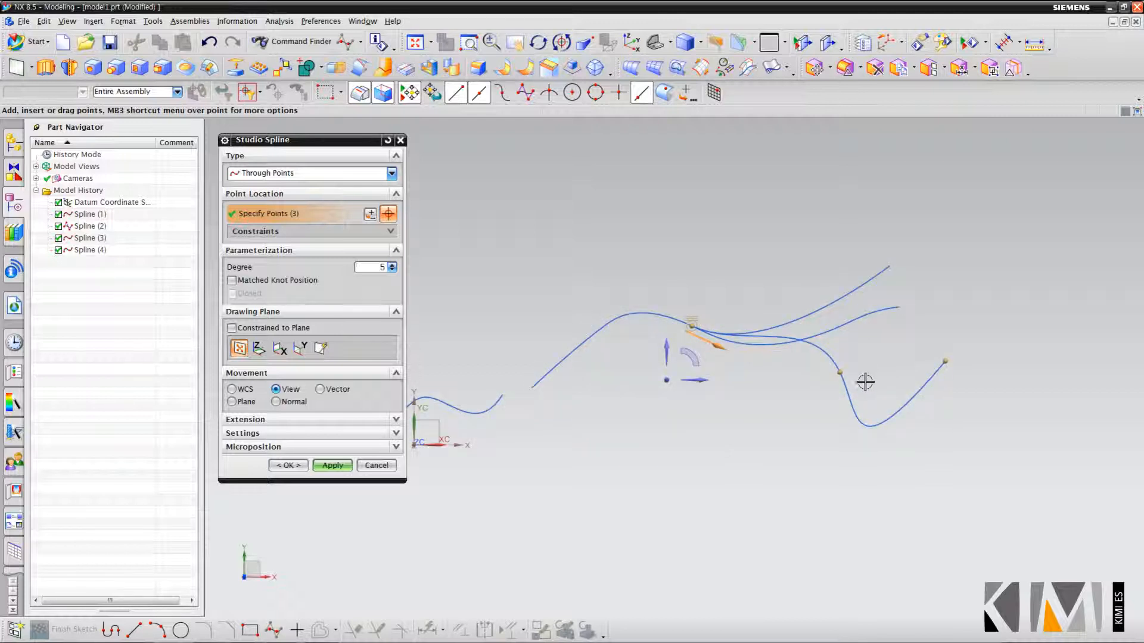